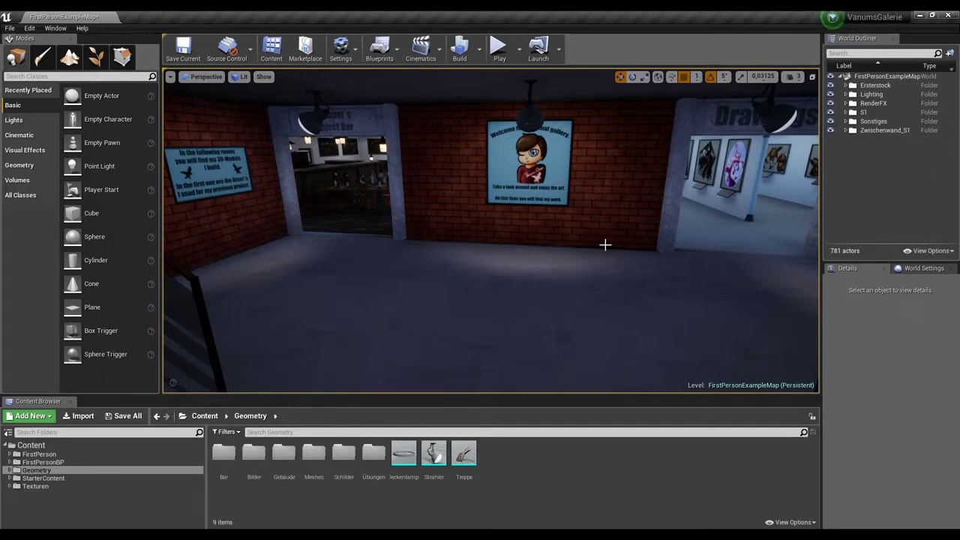
Step: Fly around the brick lobby to face the welcome poster by the Drawings doorway
left_click_drag(606, 245, 606, 244)
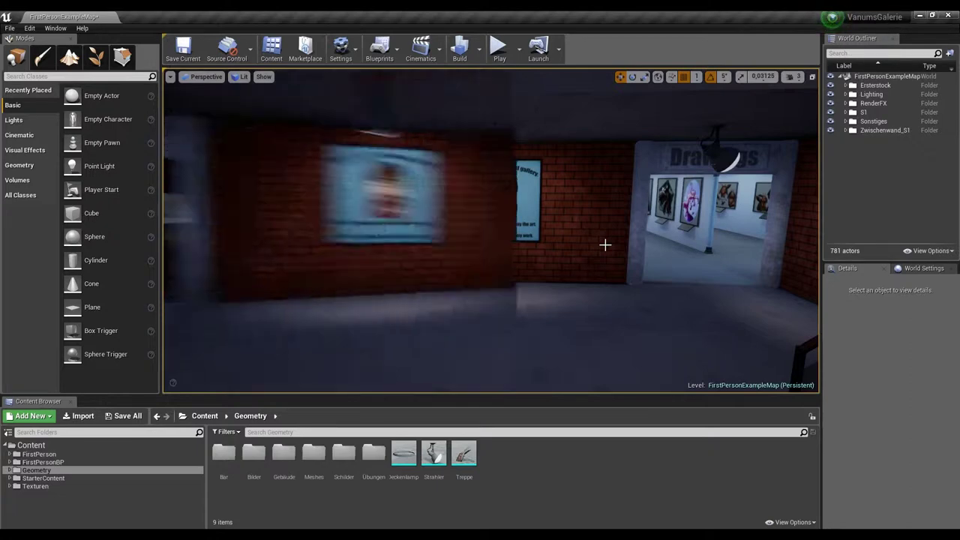
mouse_move(605, 245)
right_mouse_down()
mouse_move(675, 247)
mouse_move(450, 248)
mouse_move(612, 257)
right_mouse_up()
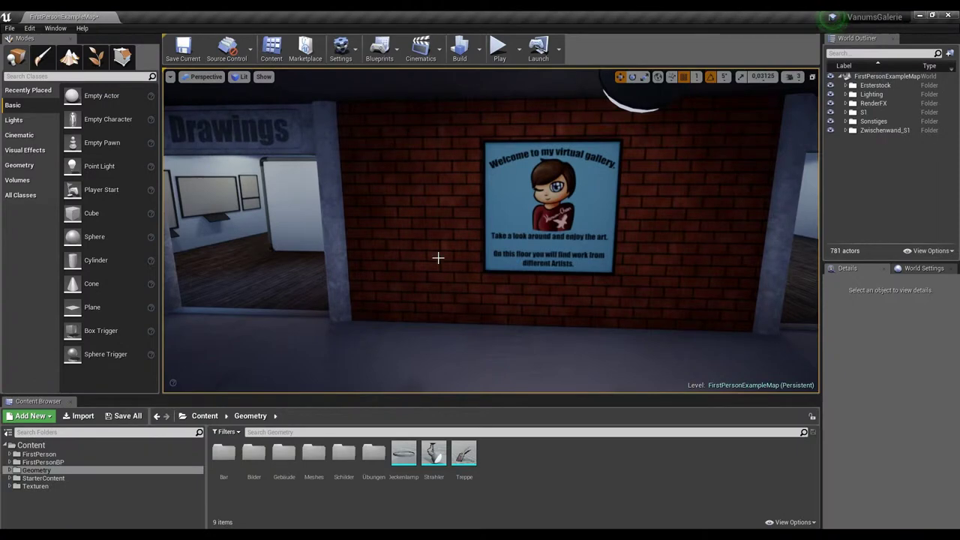
Step: Fly through the doorway into the white Drawings room, up to the empty frames
left_click_drag(438, 258, 420, 225)
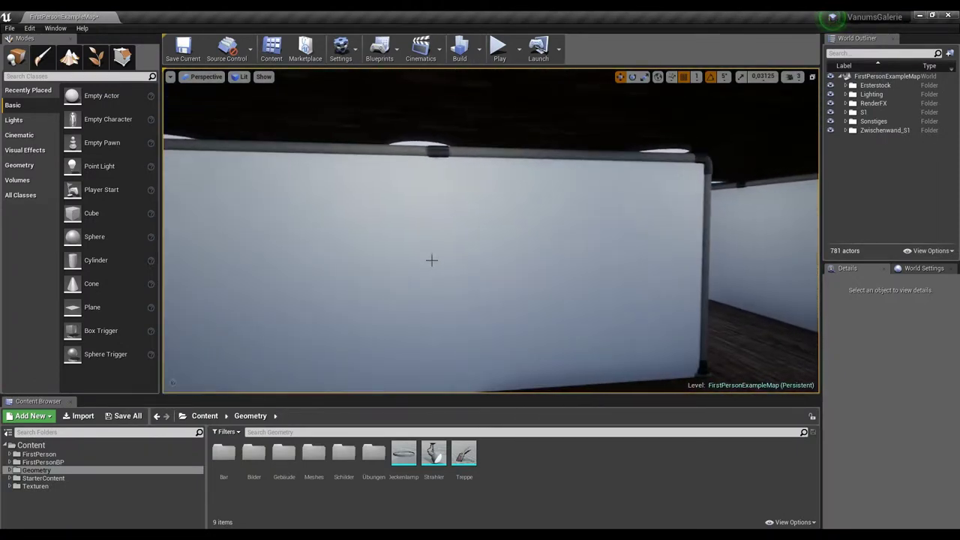
left_click_drag(430, 259, 390, 260)
left_click_drag(428, 185, 428, 165)
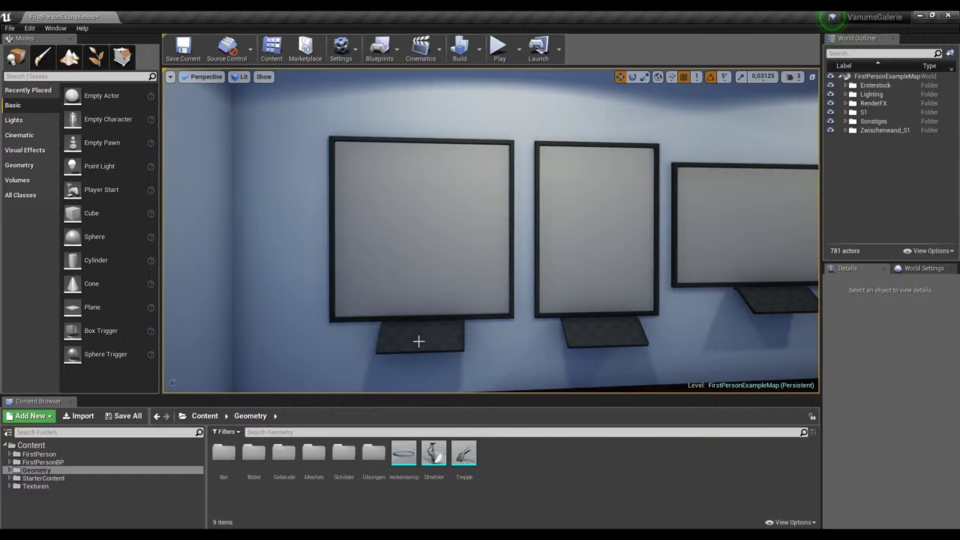
left_click_drag(445, 330, 445, 329)
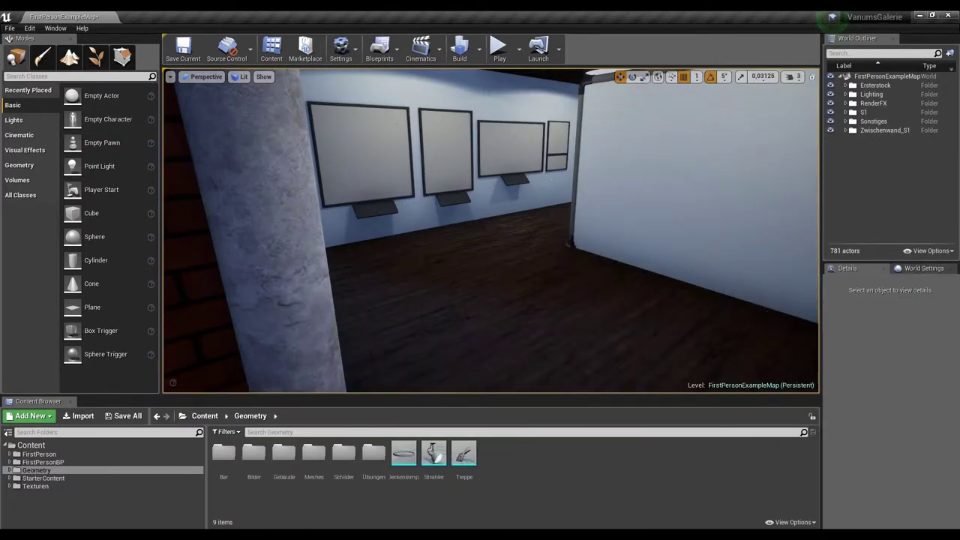
left_click_drag(553, 208, 553, 208)
left_click_drag(474, 202, 475, 202)
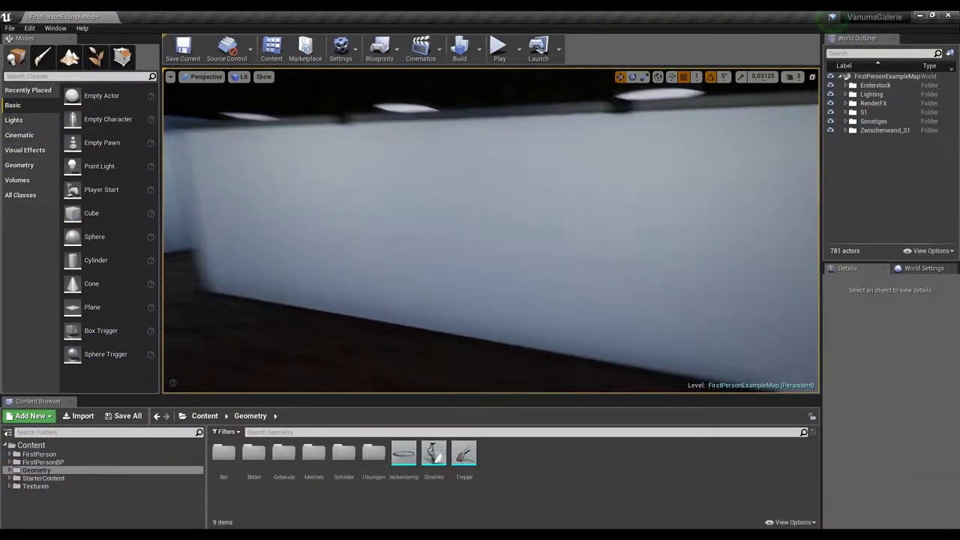
Step: Circle the white partition and pan along the wall's remaining blank canvases
right_click_drag(437, 175, 441, 174)
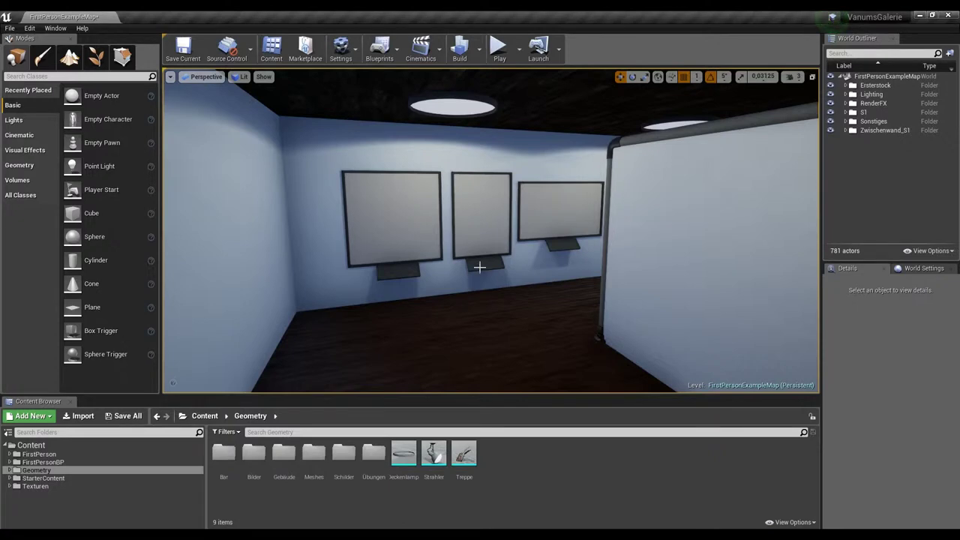
left_click_drag(479, 267, 482, 275)
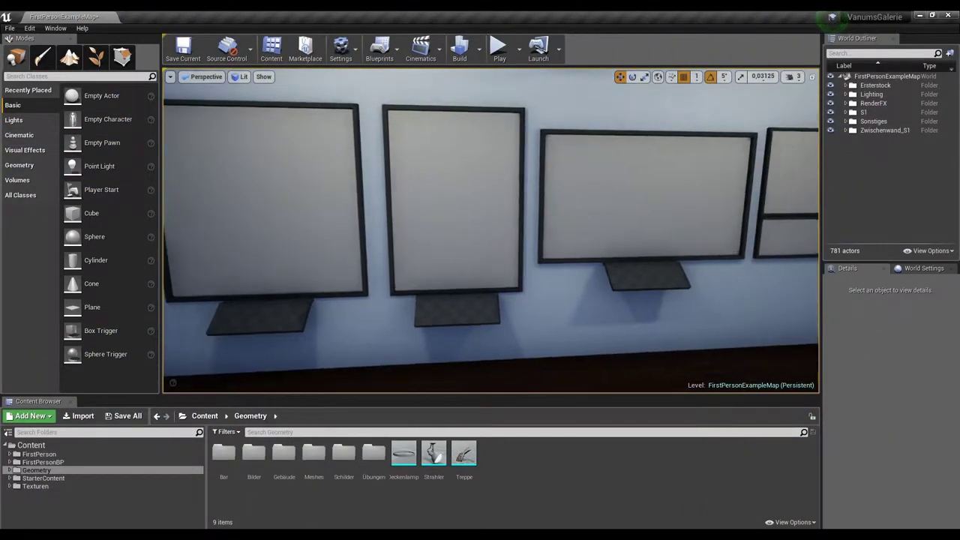
right_click_drag(368, 208, 368, 208)
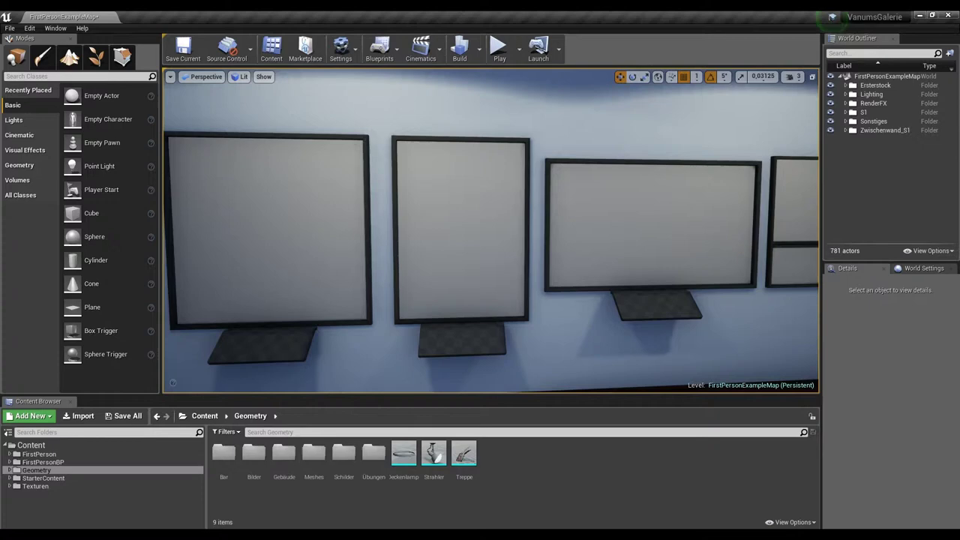
right_click_drag(717, 200, 717, 200)
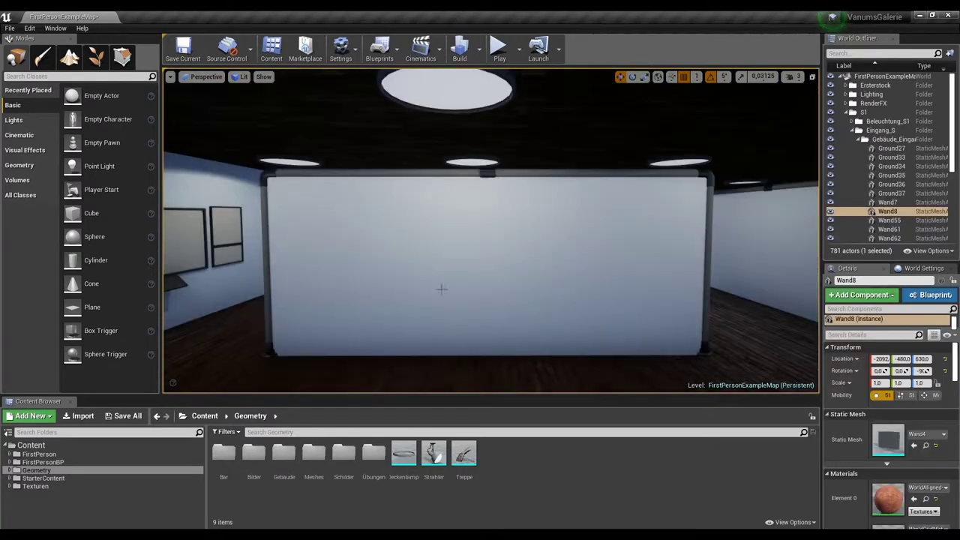
Step: Fly around the Wand8 partition wall into the tiled corridor of framed illustrations
right_click_drag(440, 288, 439, 288)
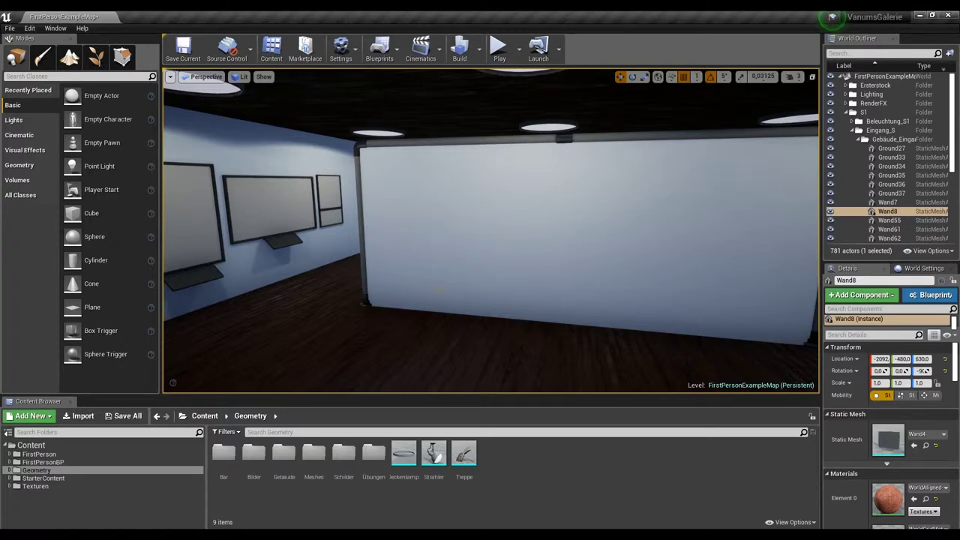
right_click_drag(440, 288, 439, 288)
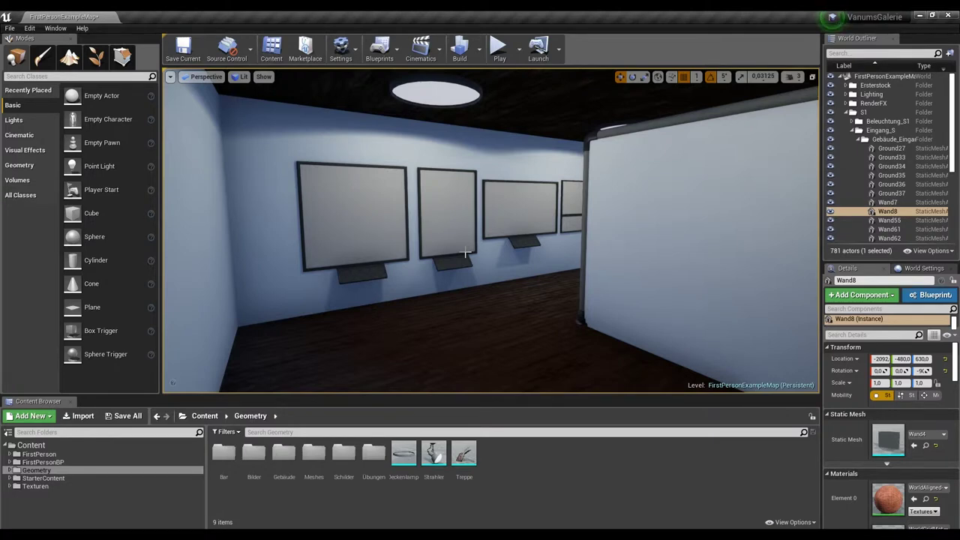
right_click_drag(465, 252, 540, 253)
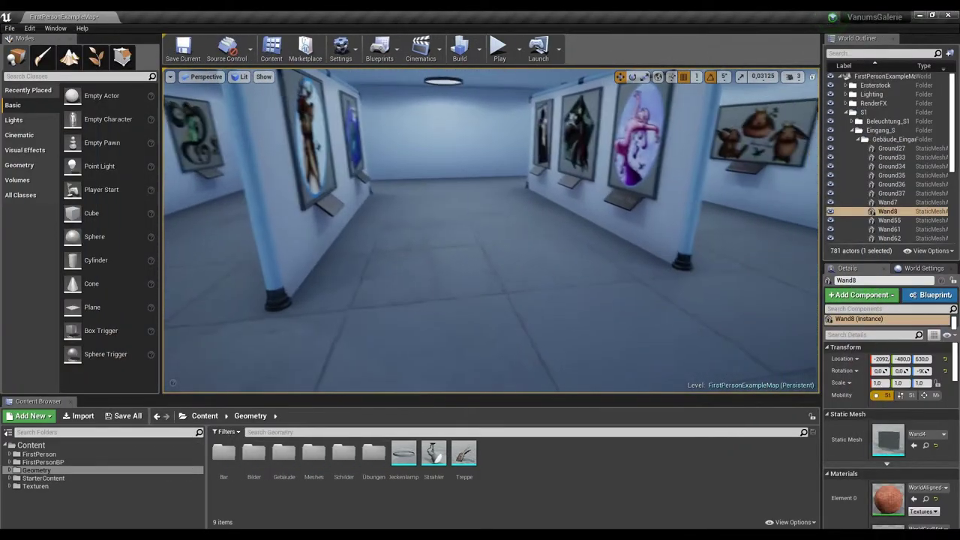
Step: Fly down the corridor until the DeviantArt art-trade plaques are readable up close
scroll(465, 251, "up", 2)
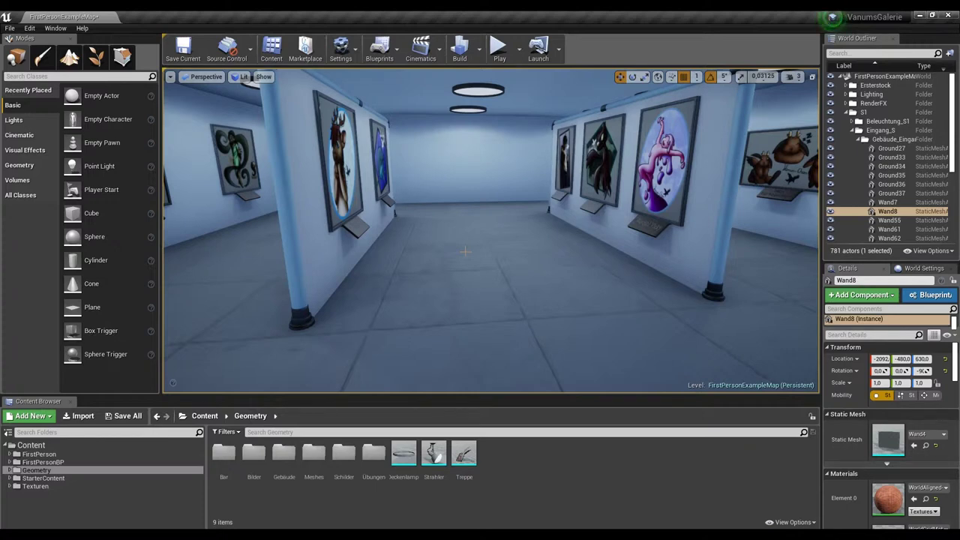
right_click_drag(465, 251, 466, 251)
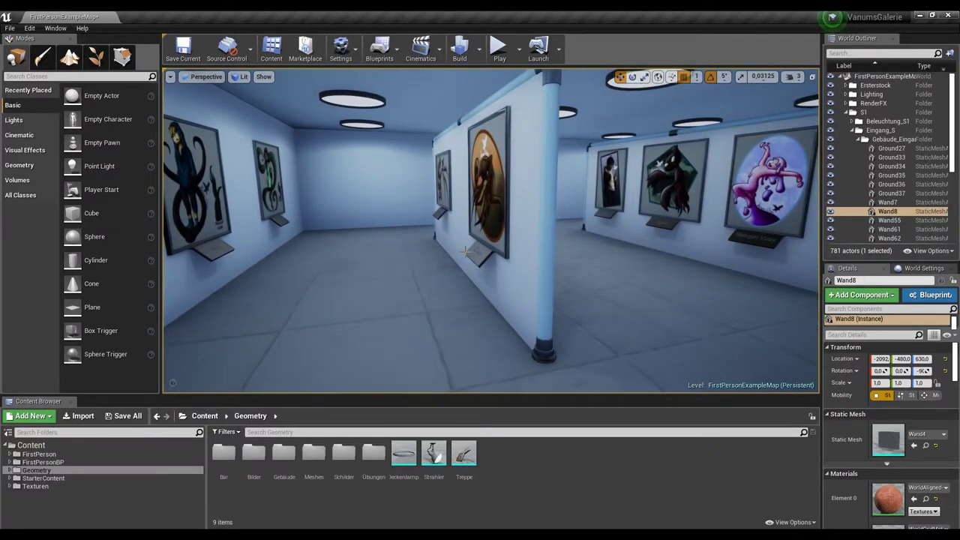
right_click_drag(465, 251, 465, 251)
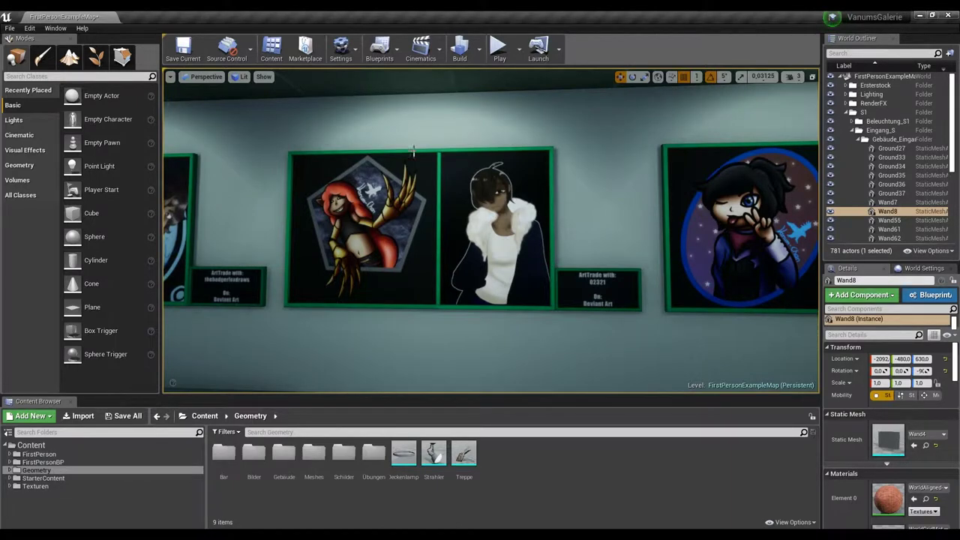
Step: Swing the view through the commissioned-artworks room toward the dark, unlit area
right_click_drag(512, 301, 511, 301)
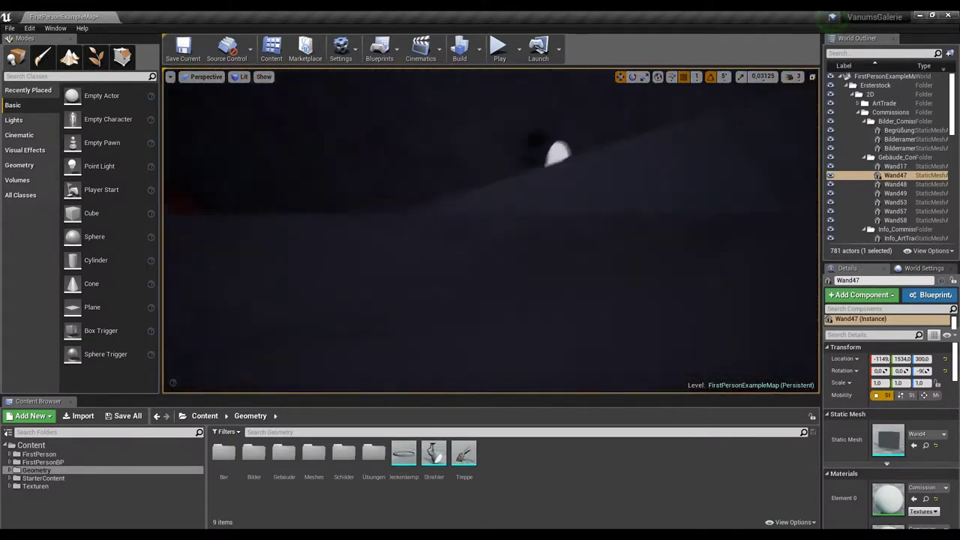
Step: Select the Wegweiser7 signpost beside the welcome sign
left_click(352, 353)
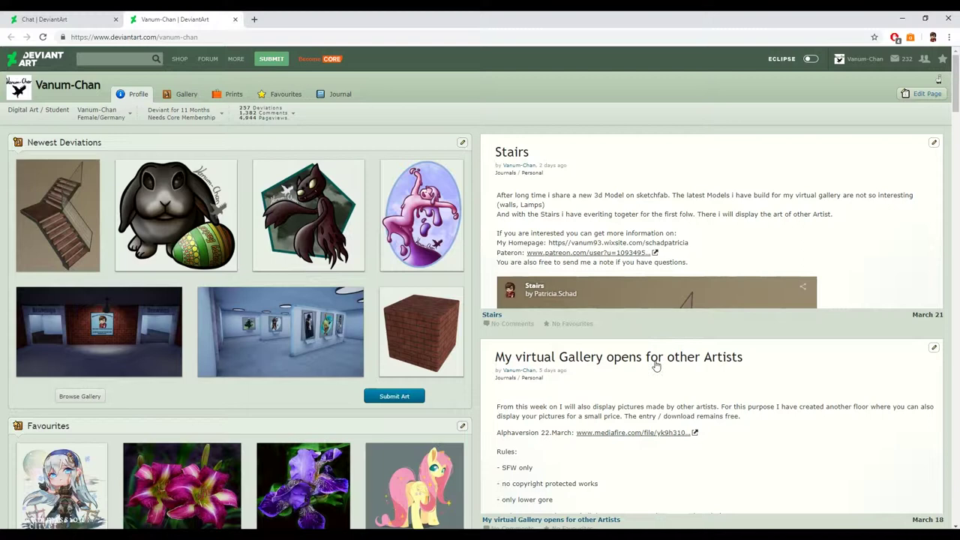
Step: Open the journal post 'My virtual Gallery opens for other Artists' on the profile
left_click(654, 361)
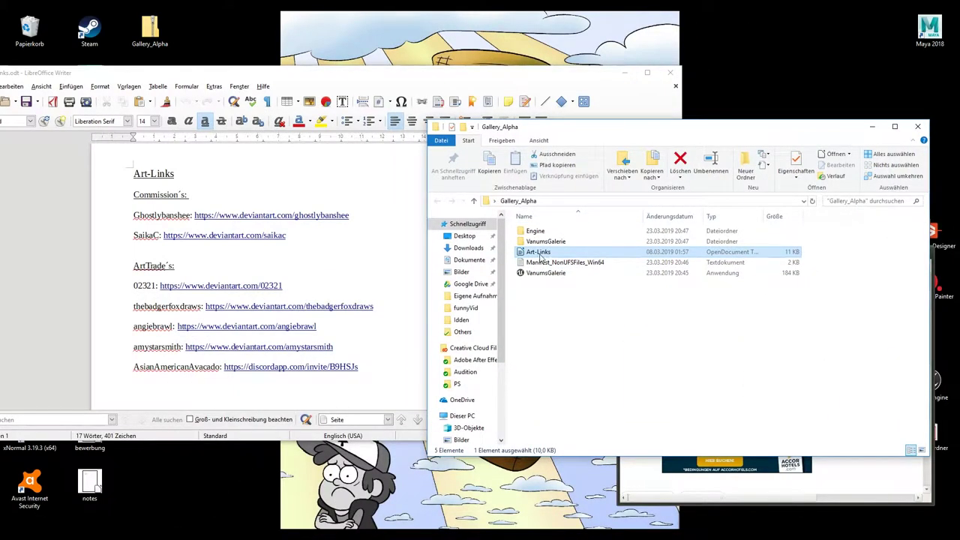
Step: Open Art-Links from the Gallery_Alpha folder in LibreOffice Writer
double_click(540, 255)
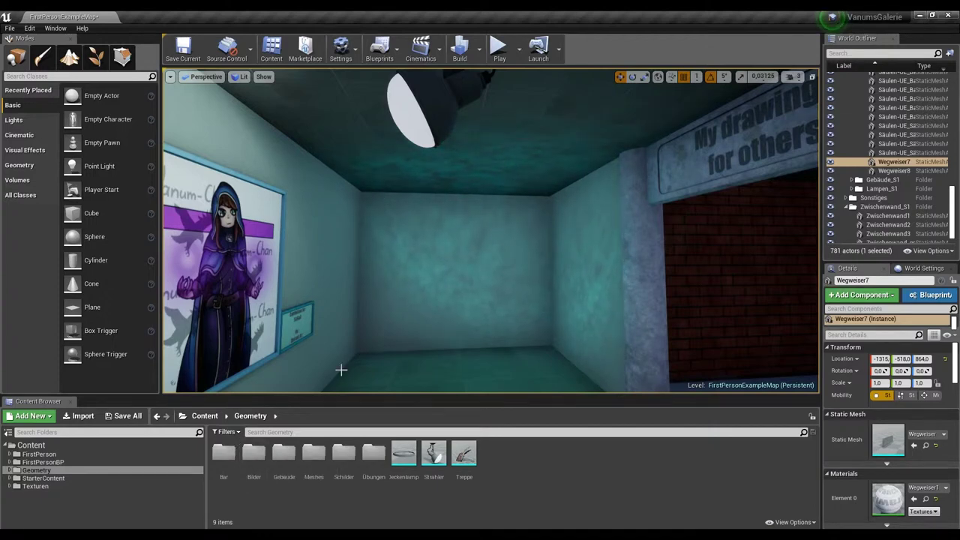
Step: Turn the view toward the bare teal walls in the room's empty corner
right_click_drag(338, 368, 390, 360)
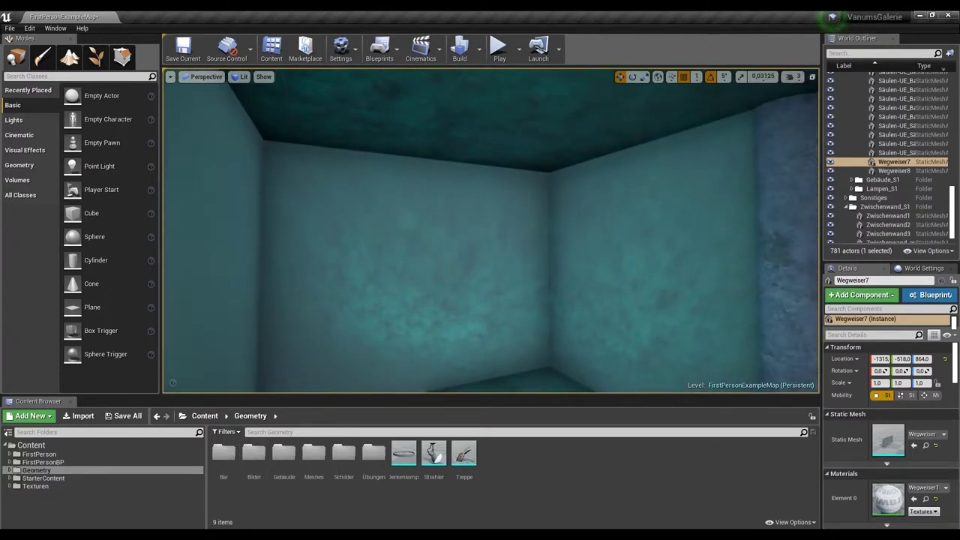